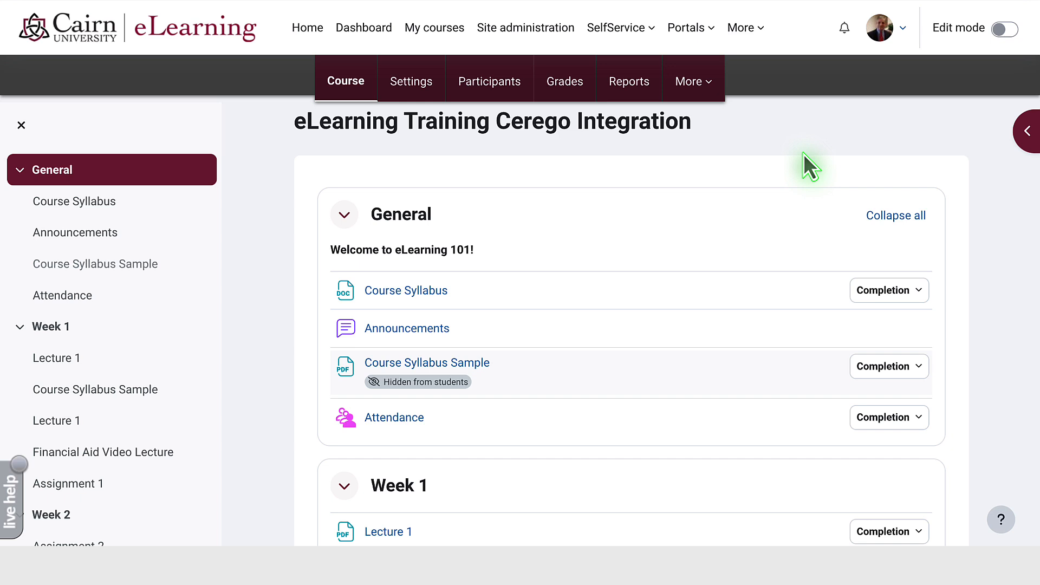
# Step: Show Cerego LTI 1.3 in the activity chooser through the course's LTI External tools settings, and return to the course page
pyautogui.click(710, 86)
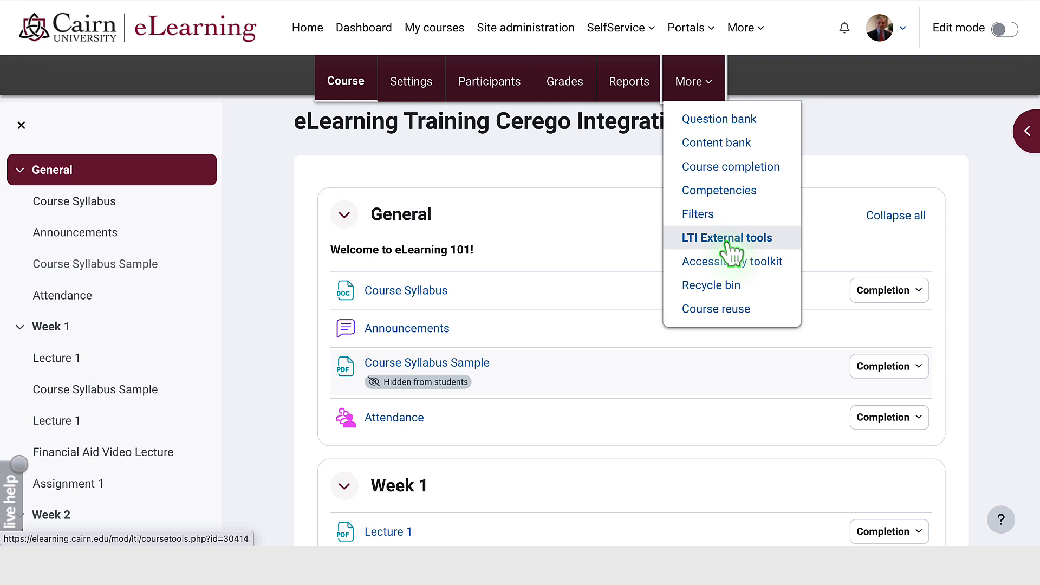
pyautogui.click(729, 243)
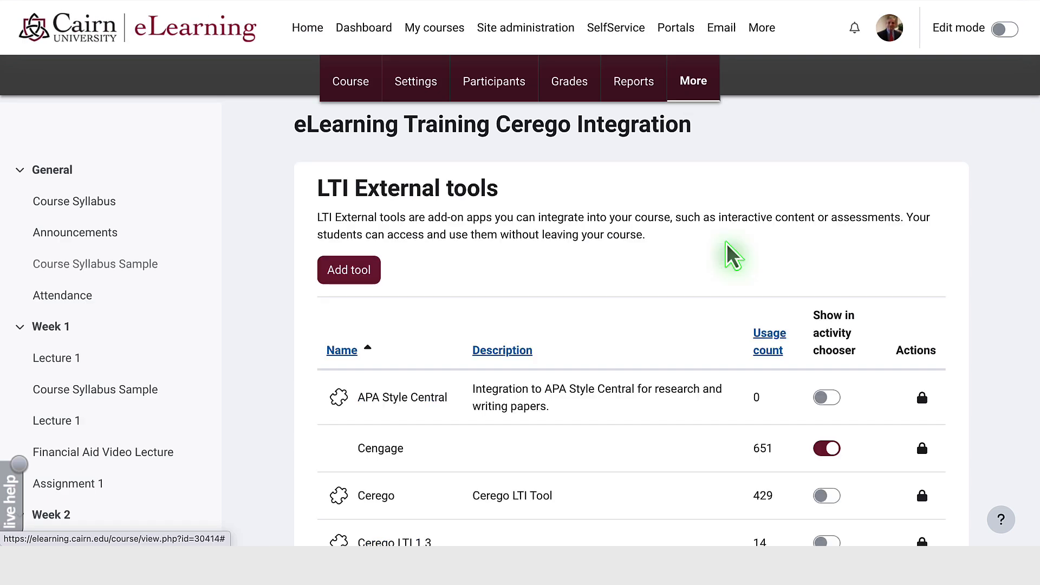
pyautogui.scroll(-2, 671, 284)
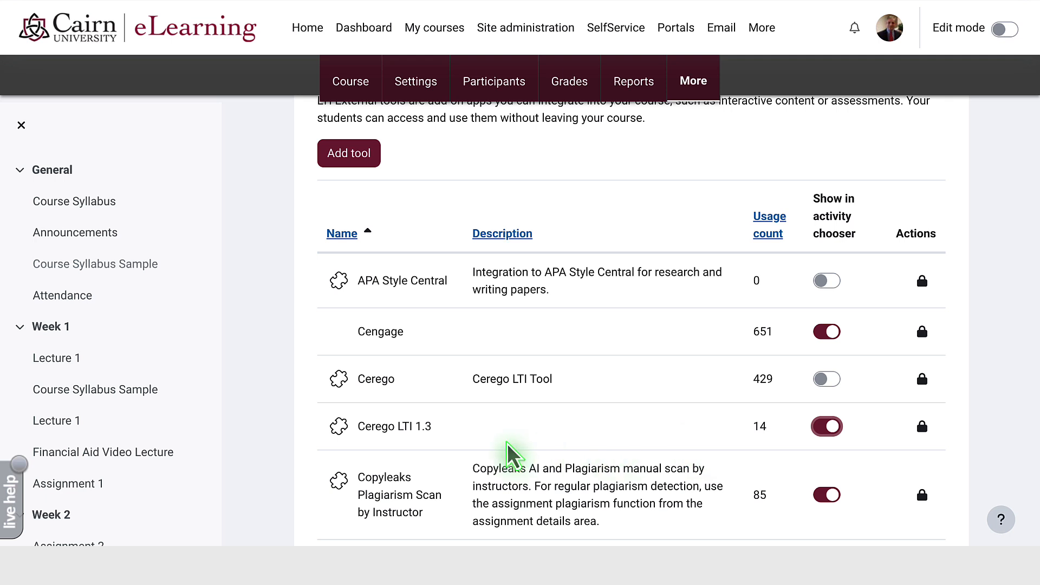
pyautogui.moveTo(434, 428); pyautogui.dragTo(351, 425)
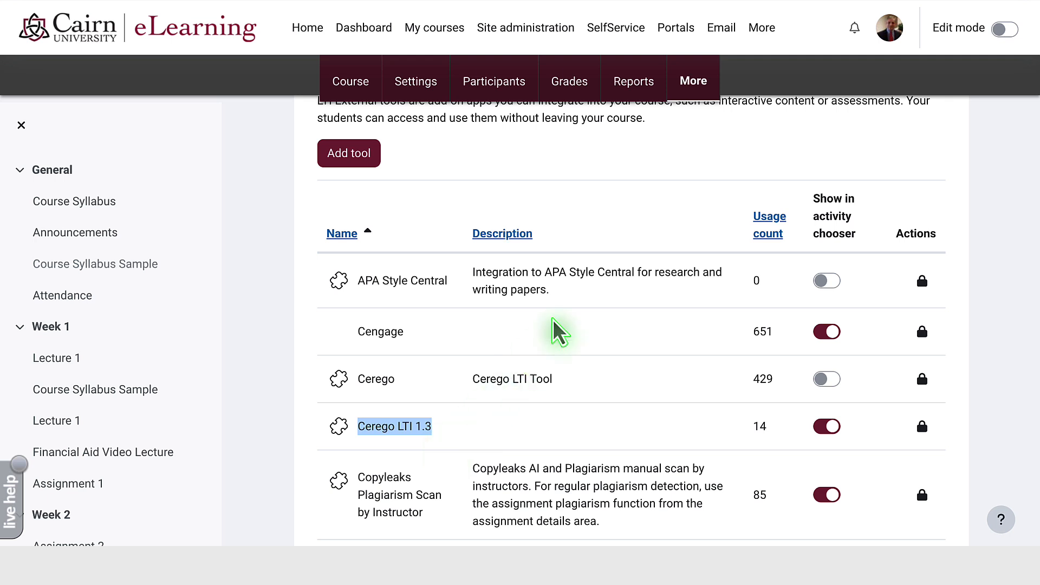
pyautogui.scroll(2, 579, 295)
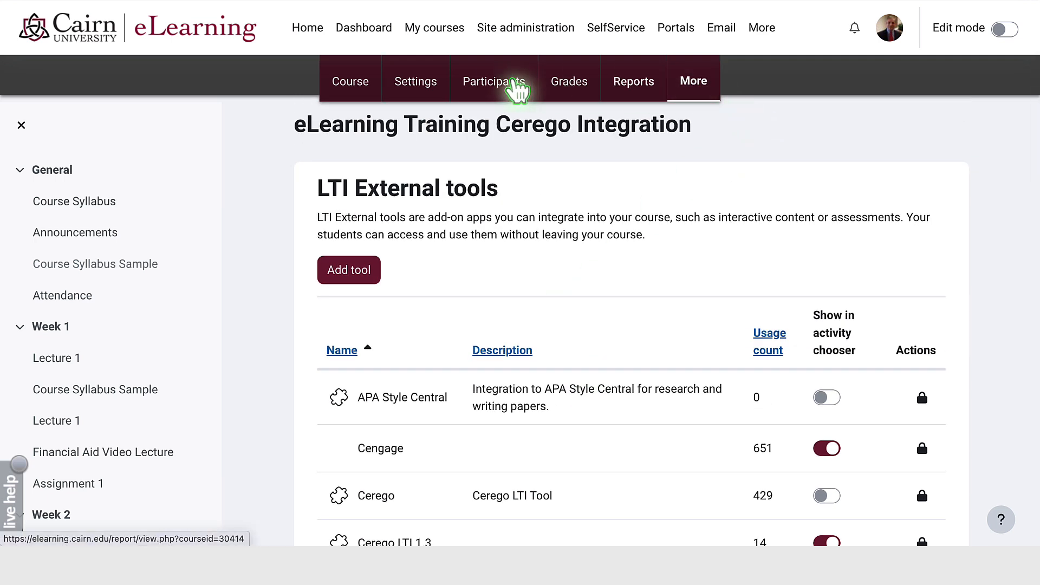
pyautogui.click(356, 84)
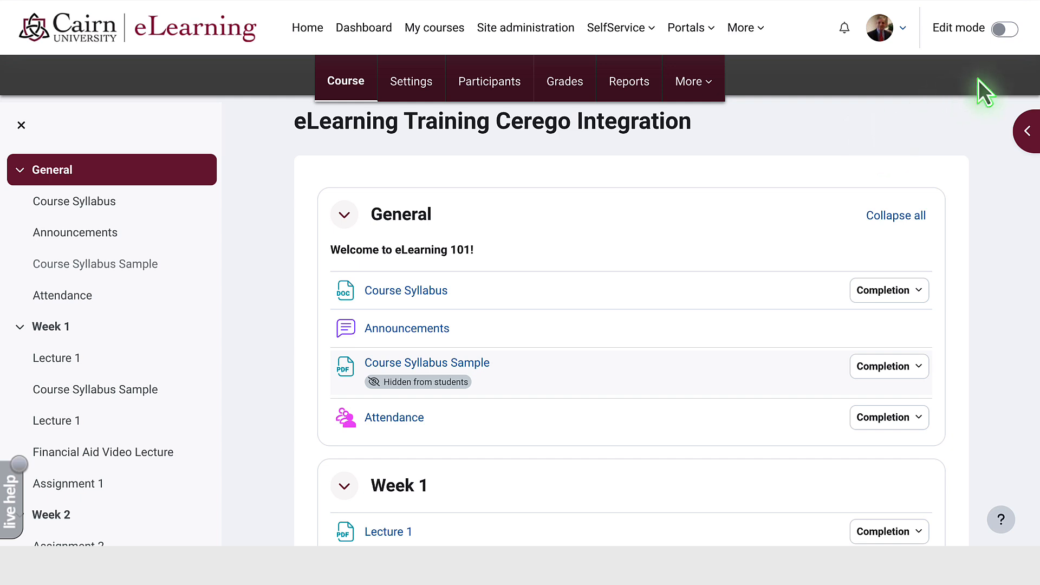
# Step: Turn on edit mode and start a new Cerego LTI 1.3 activity in the Week 1 section
pyautogui.click(1006, 30)
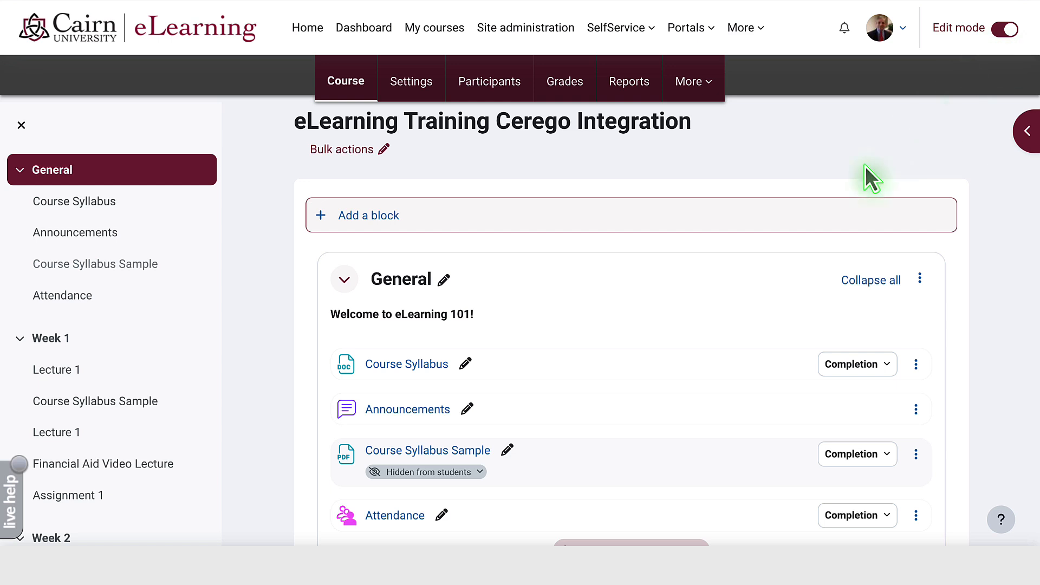
pyautogui.scroll(-4, 643, 352)
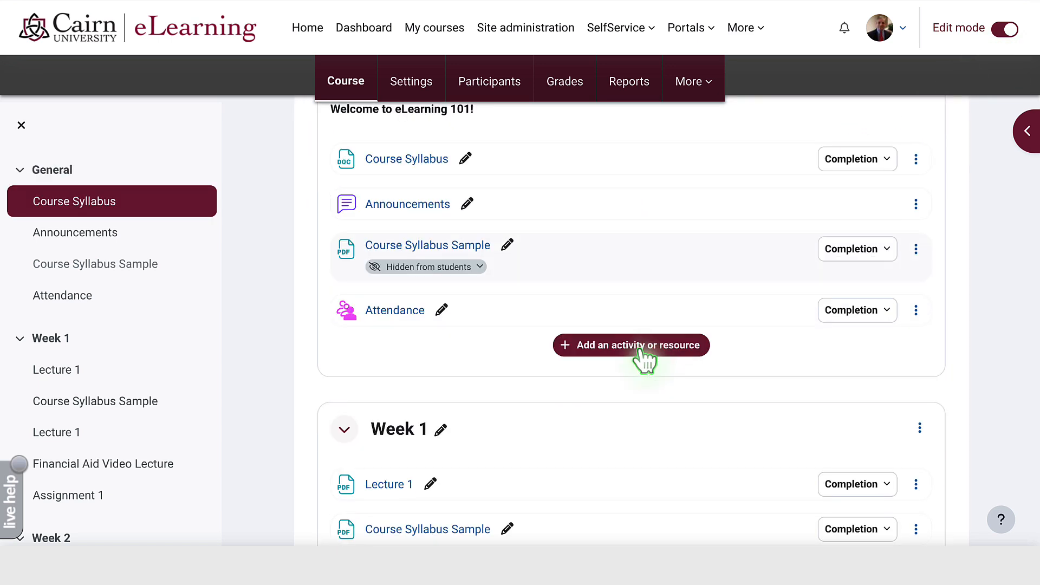
pyautogui.scroll(-5, 592, 450)
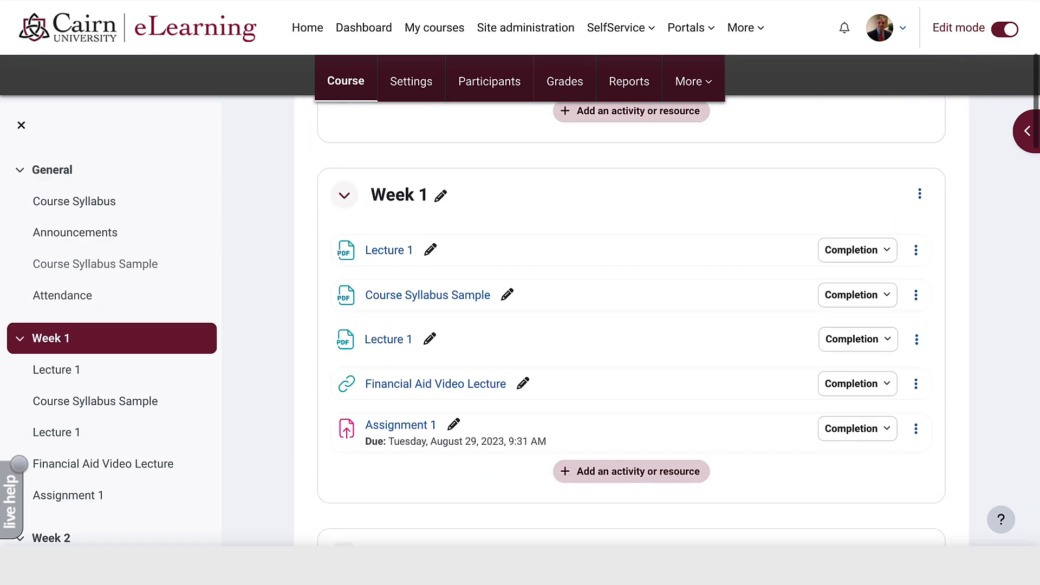
pyautogui.click(601, 480)
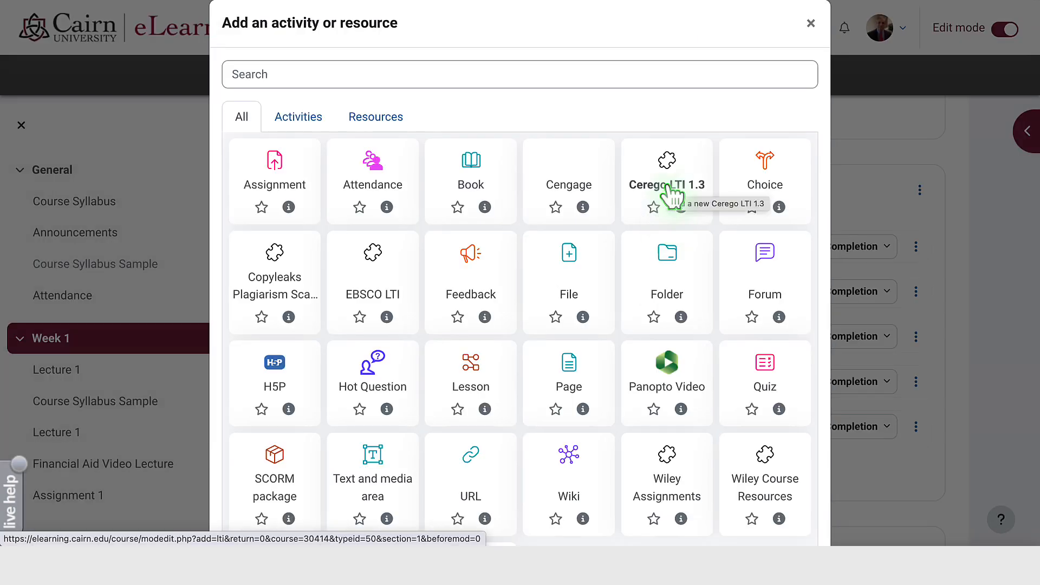
pyautogui.click(670, 194)
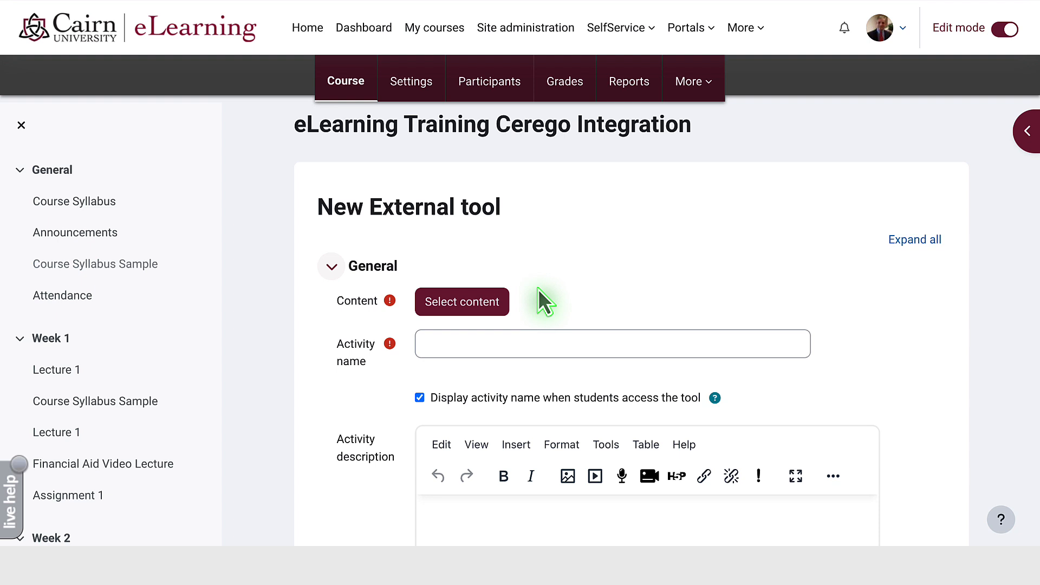
# Step: Open the content selection for adding an assignment and search the shared assignments for "spa 231"
pyautogui.click(461, 307)
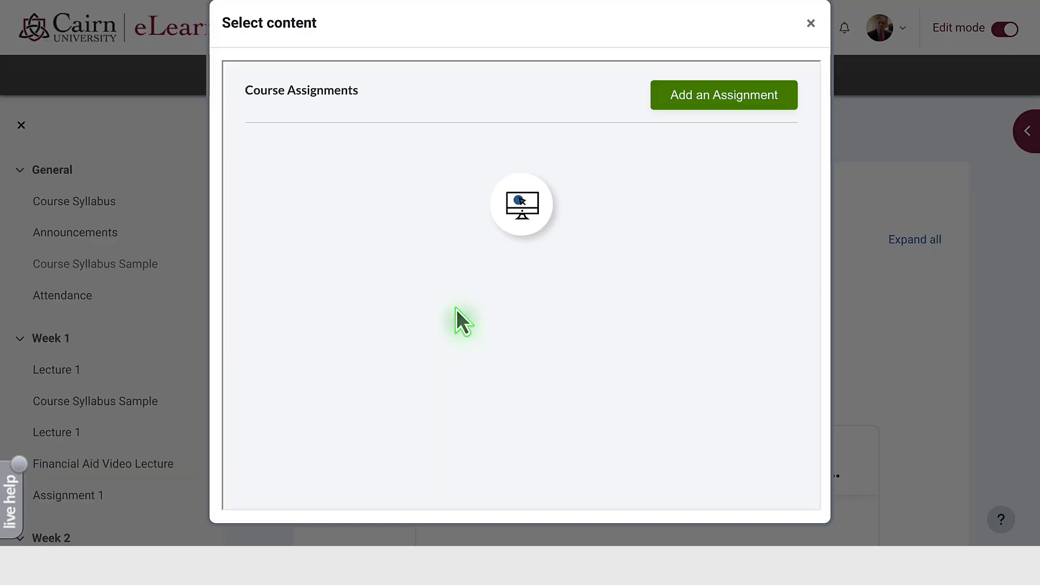
pyautogui.click(694, 102)
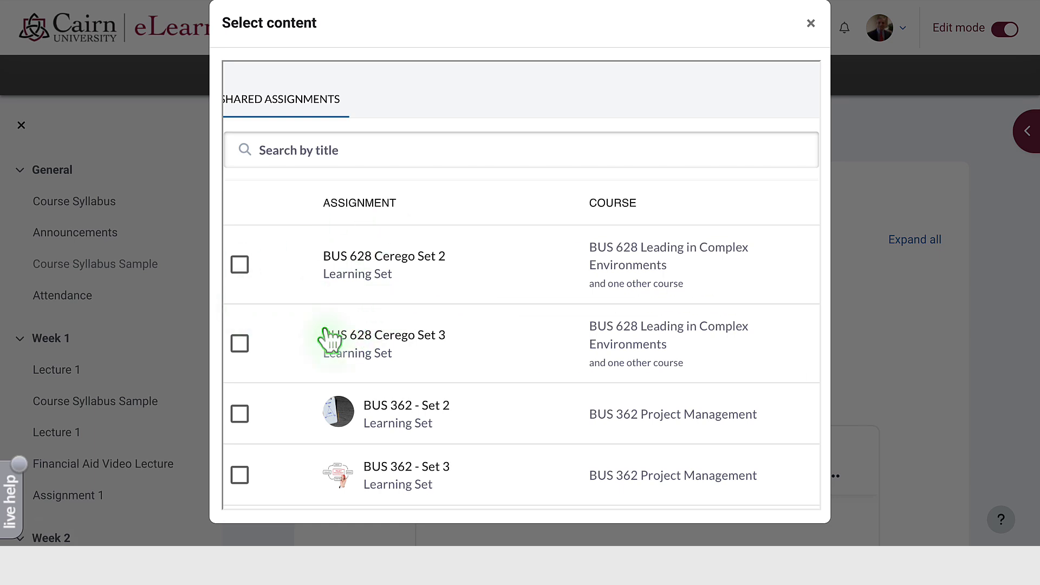
pyautogui.scroll(-1, 327, 339)
pyautogui.scroll(1, 328, 338)
pyautogui.click(304, 156)
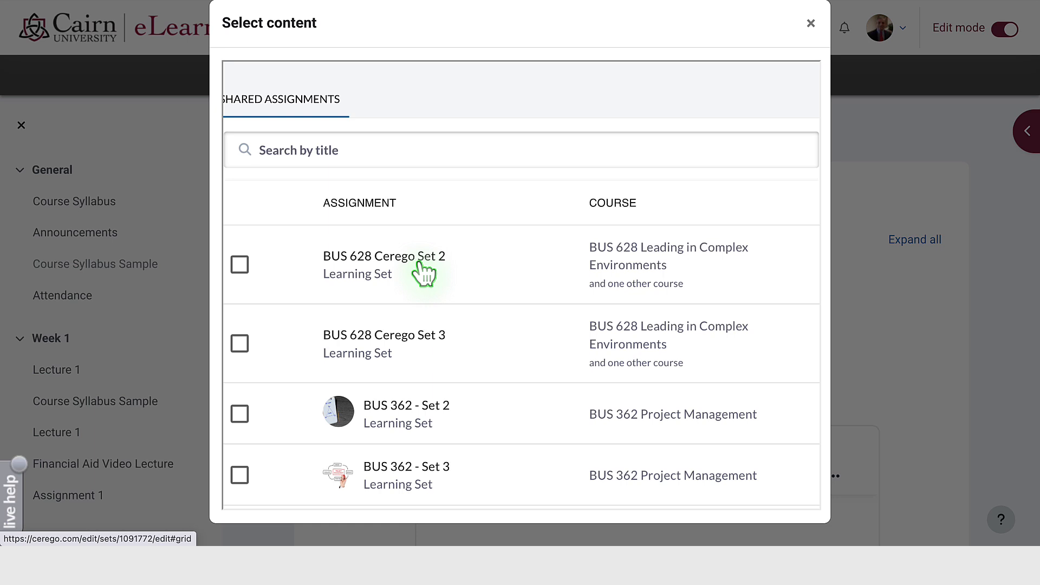
pyautogui.click(302, 146)
pyautogui.write('spa')
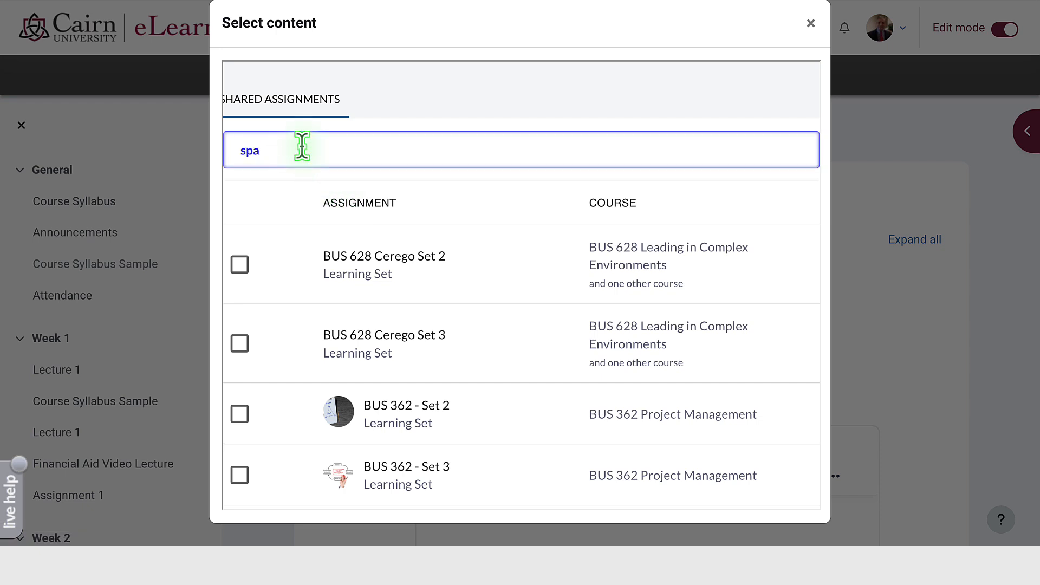
pyautogui.write(' 231')
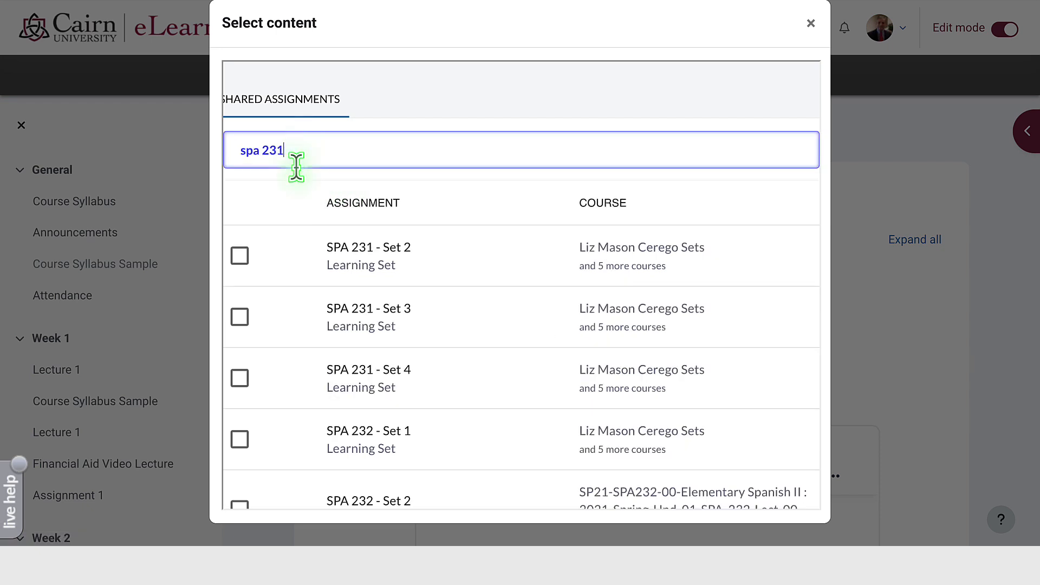
# Step: Select SPA 231 - Set 2, Set 3 and Set 4 and add them to the course with the Mirror changes option
pyautogui.click(241, 257)
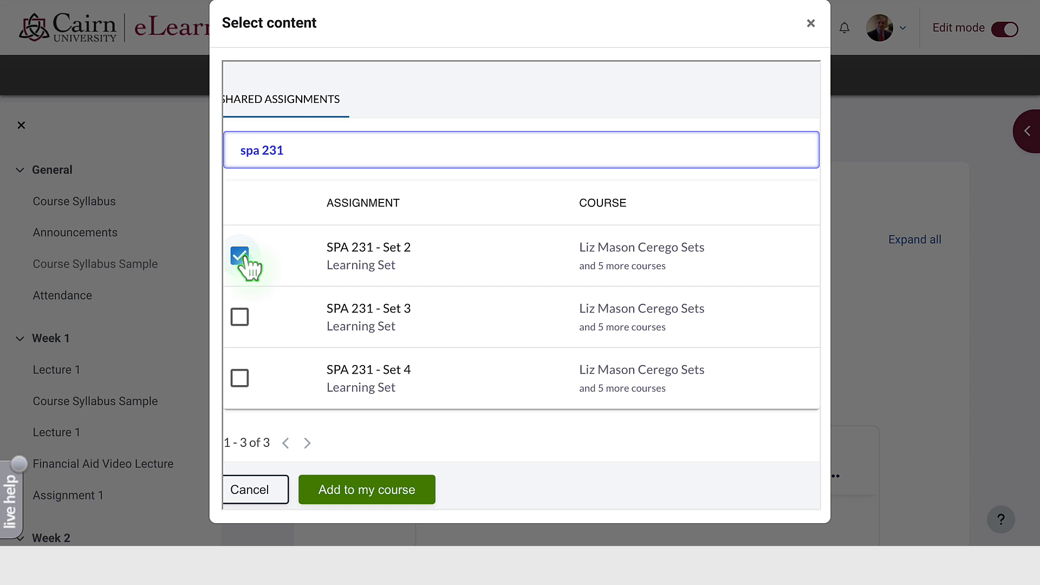
pyautogui.click(241, 318)
pyautogui.click(241, 378)
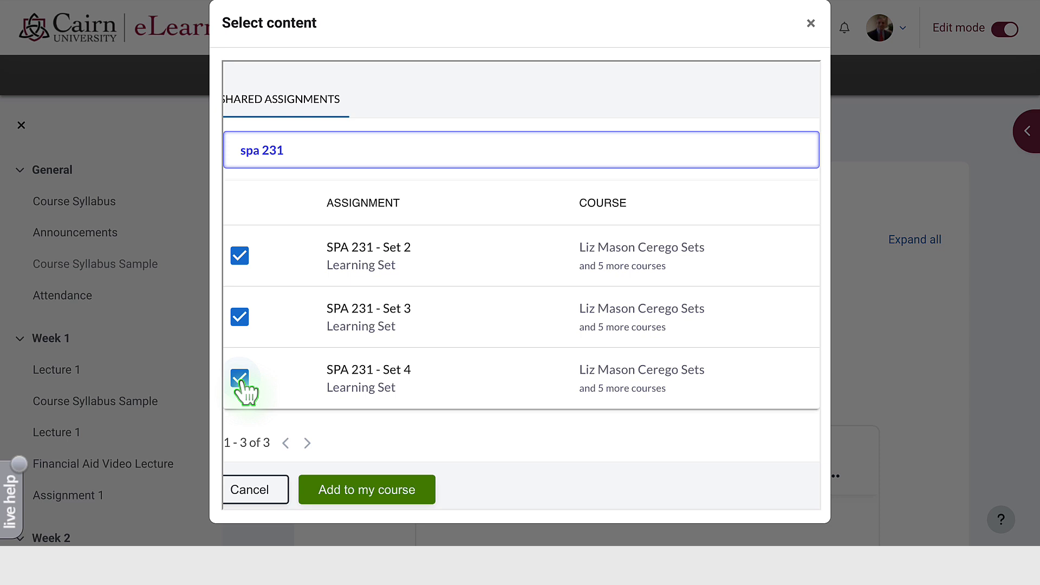
pyautogui.click(350, 492)
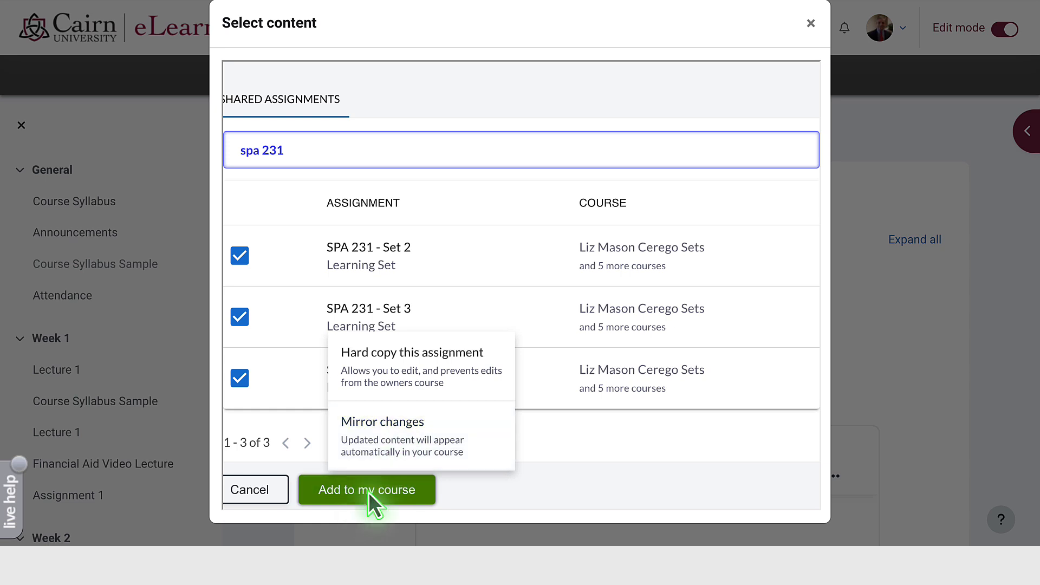
pyautogui.click(404, 450)
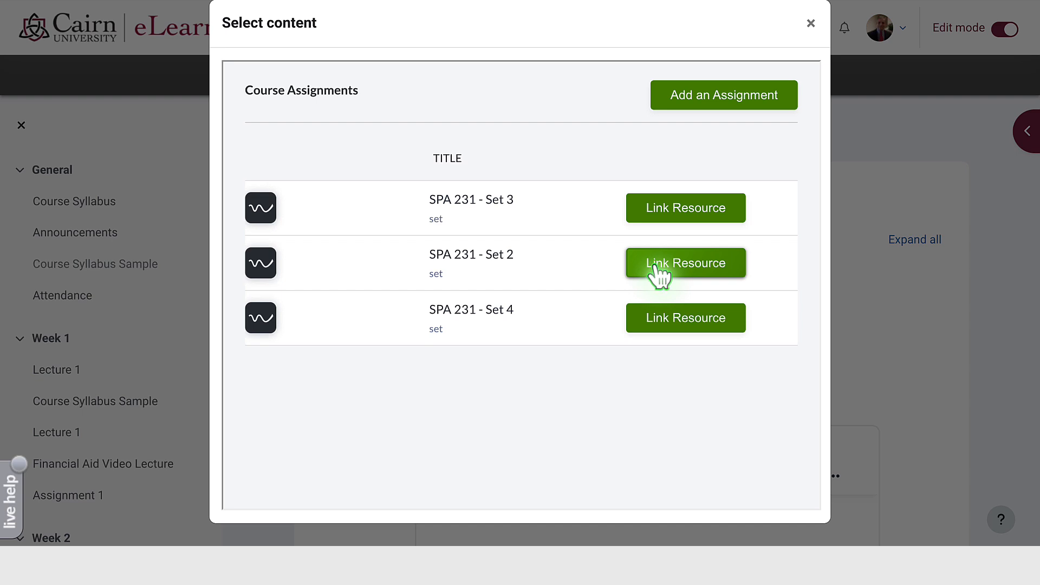
# Step: Link SPA 231 - Set 2 as the activity's content and set its maximum grade to 100
pyautogui.click(659, 276)
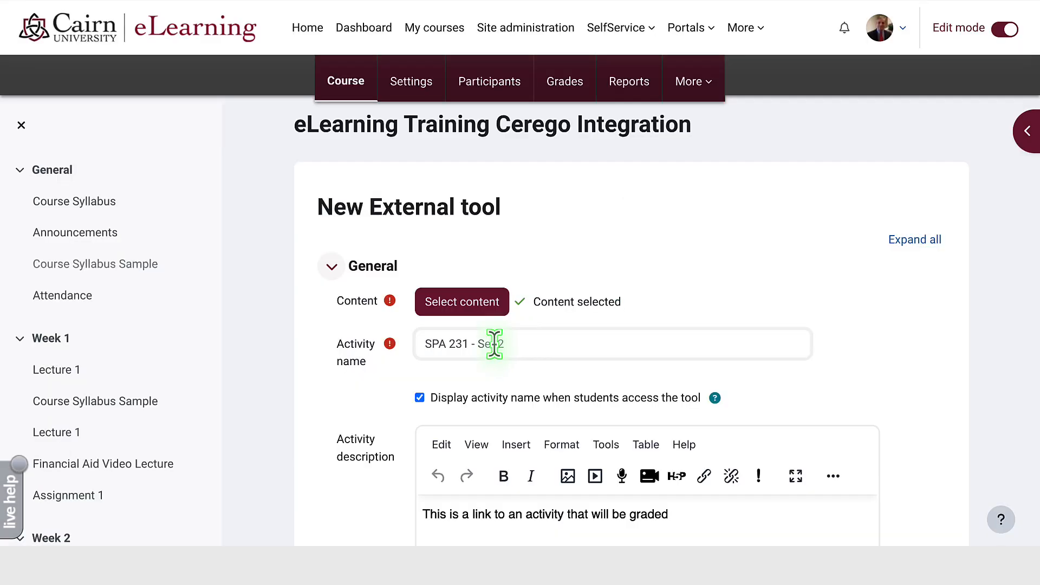
pyautogui.scroll(-7, 520, 344)
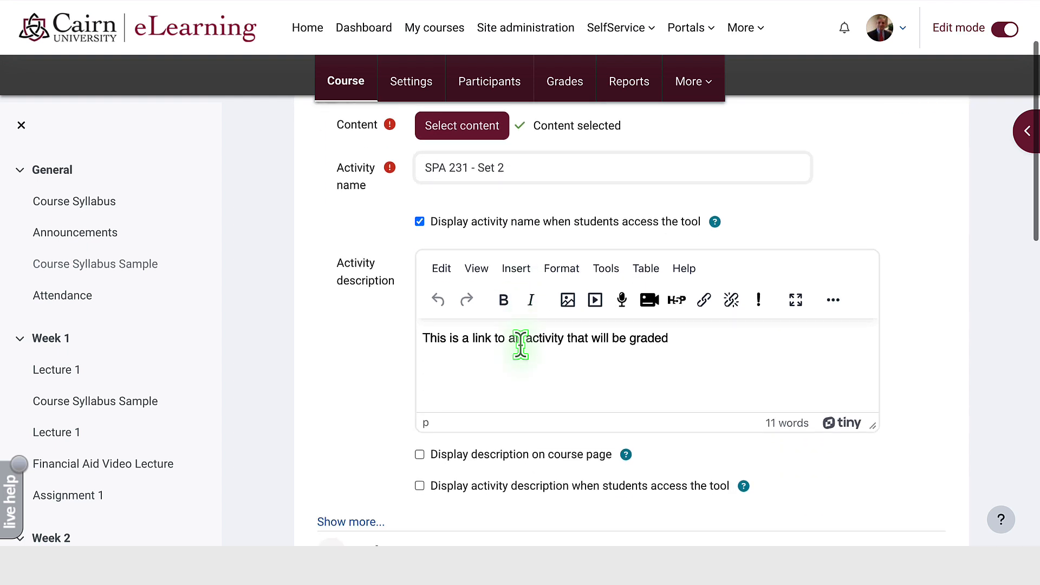
pyautogui.click(364, 373)
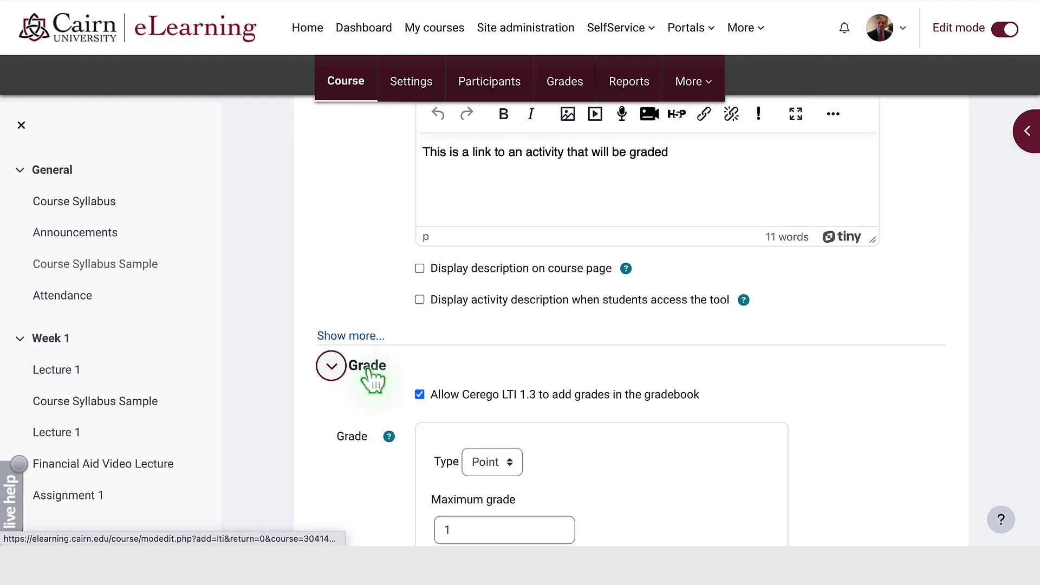
pyautogui.scroll(-2, 398, 482)
pyautogui.scroll(-1, 399, 482)
pyautogui.click(475, 428)
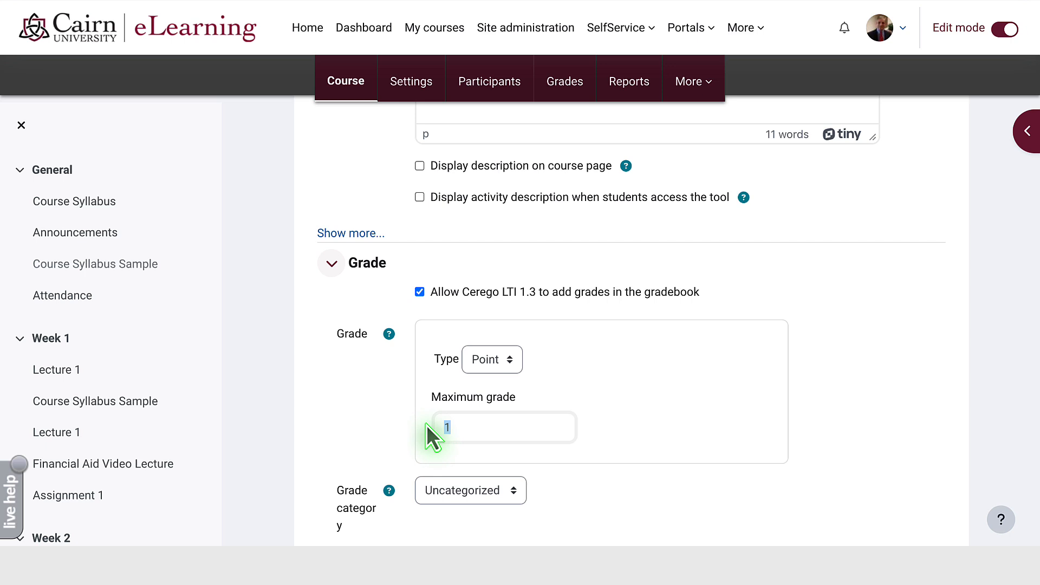
pyautogui.write('9')
pyautogui.press('BackSpace')
pyautogui.write('00')
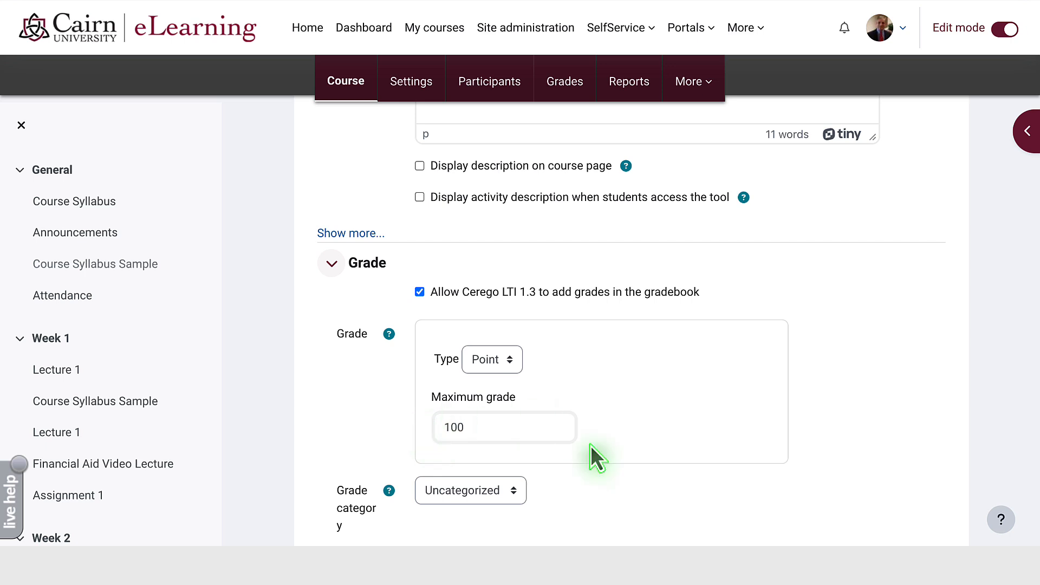
# Step: Save the external tool activity, returning to the course, and turn off edit mode
pyautogui.scroll(-1, 623, 446)
pyautogui.scroll(-10, 623, 446)
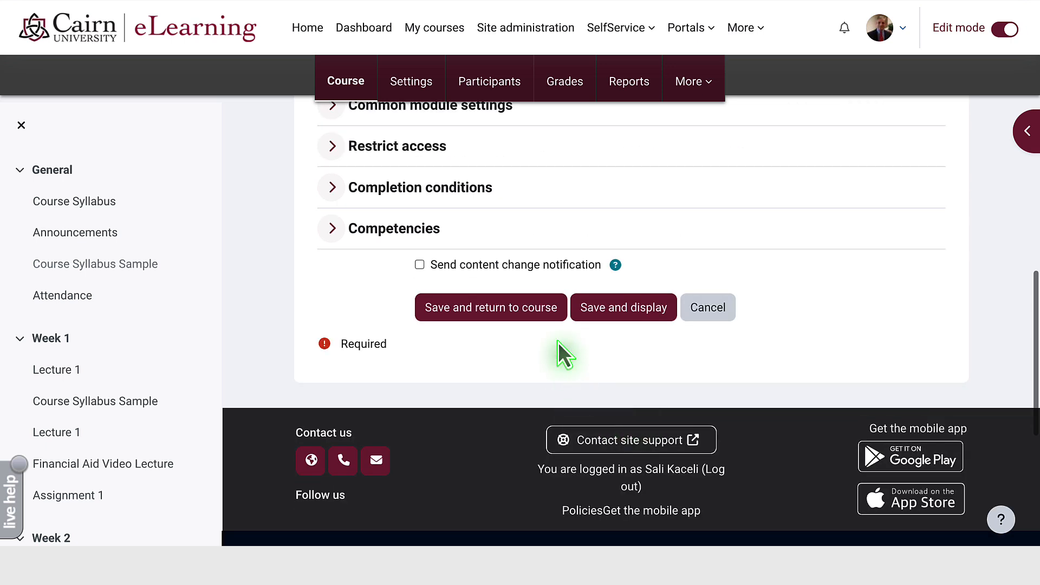
pyautogui.click(504, 308)
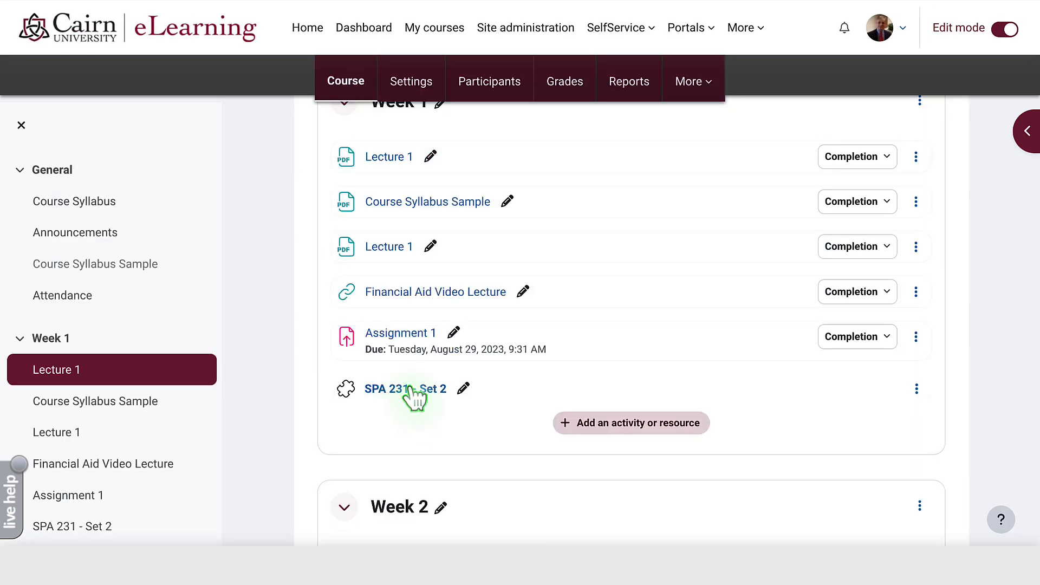
pyautogui.click(1005, 30)
# Step: Open the SPA 231 - Set 2 activity in Week 1 to check how it launches, and return to the course page
pyautogui.scroll(-8, 425, 309)
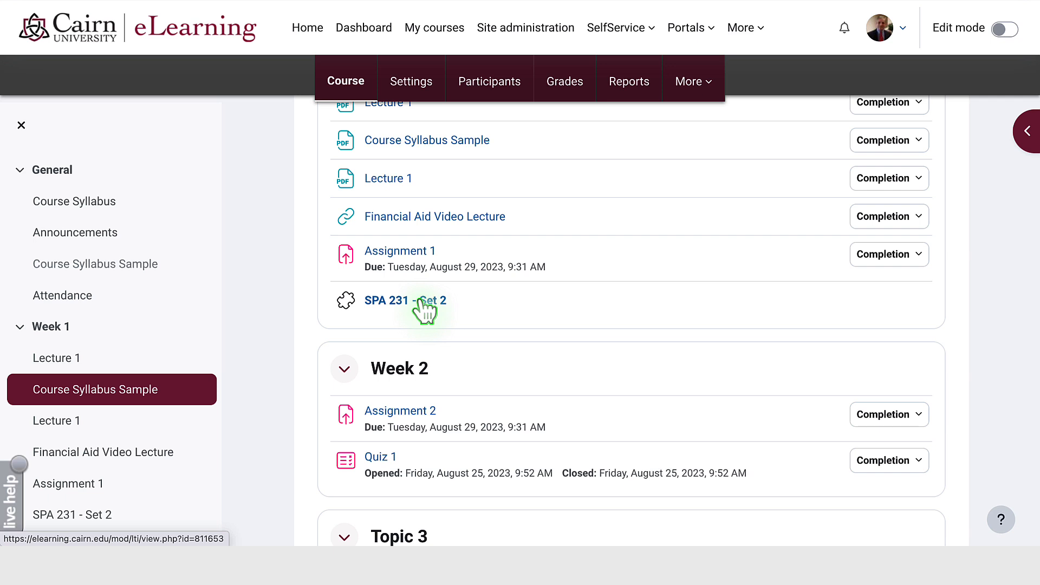
pyautogui.click(421, 301)
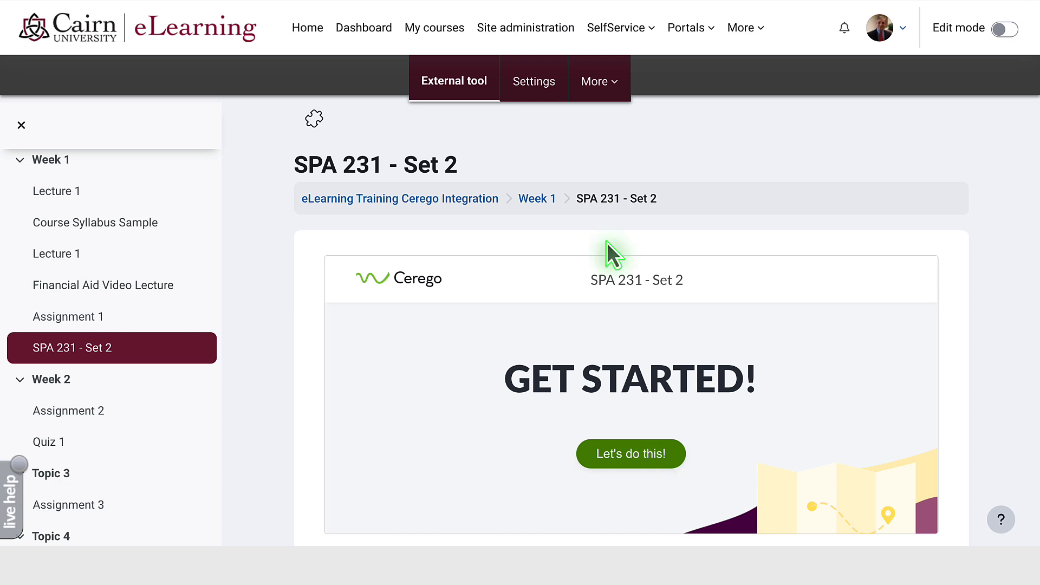
pyautogui.click(458, 202)
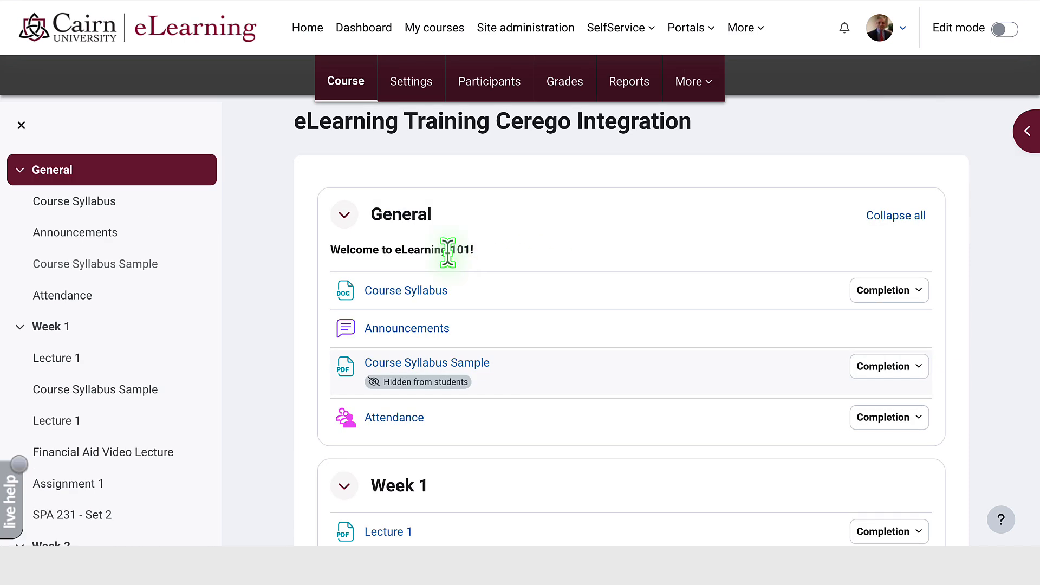